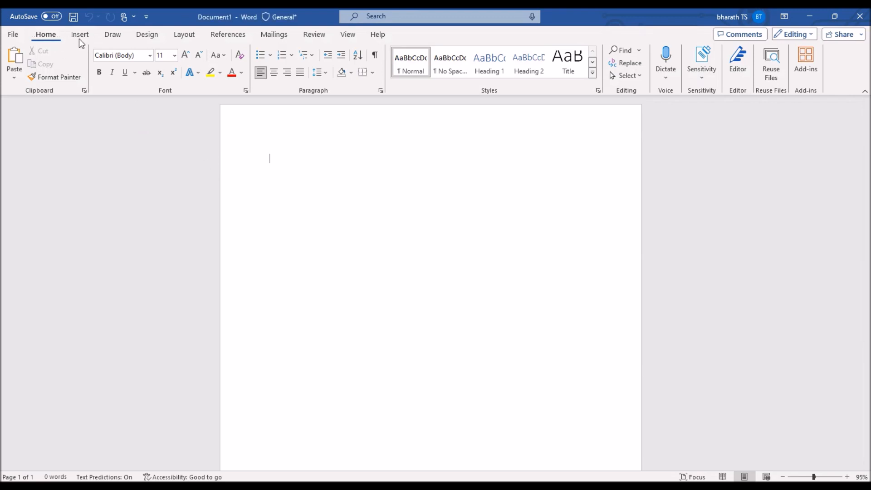
Insert a table with seven columns and three rows on the blank page.
click(81, 34)
click(90, 66)
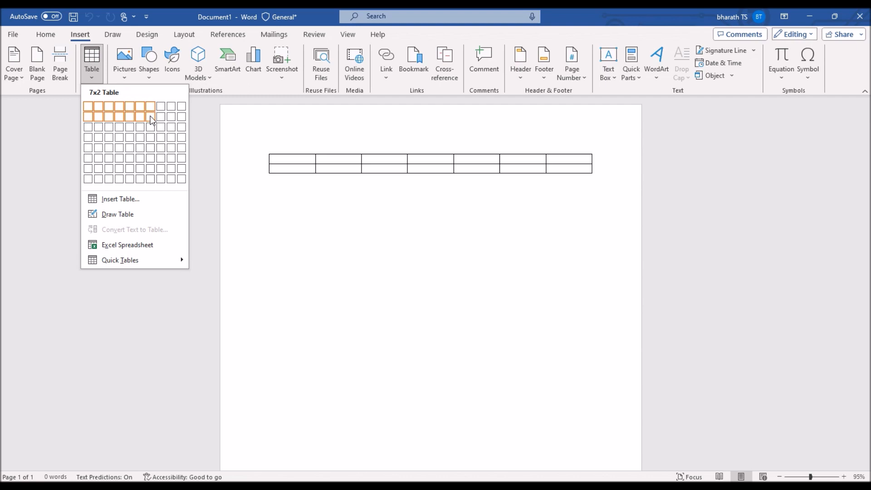
click(152, 129)
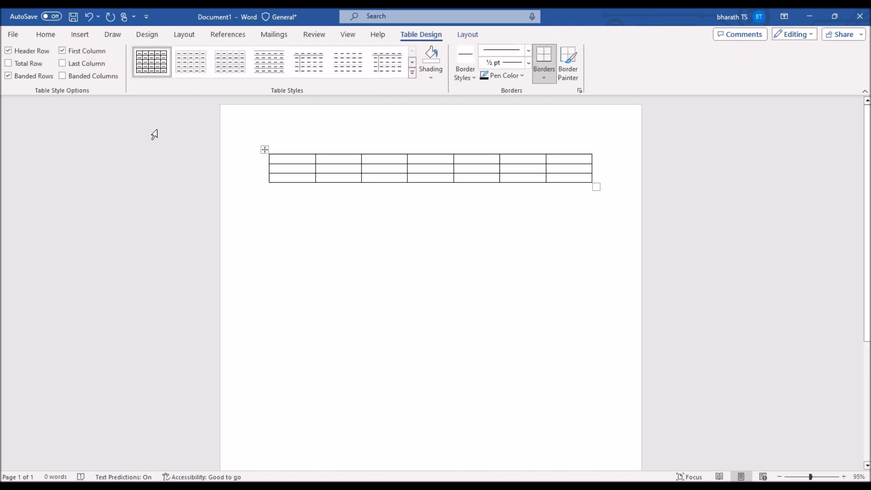
Insert two more rows below the table's last two rows.
click(282, 202)
drag(284, 171, 512, 181)
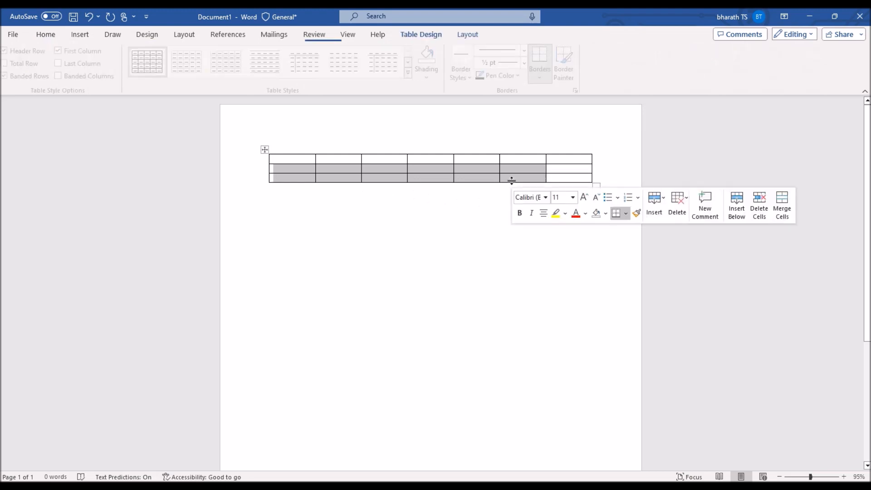
click(362, 186)
drag(292, 168, 554, 175)
right_click(554, 175)
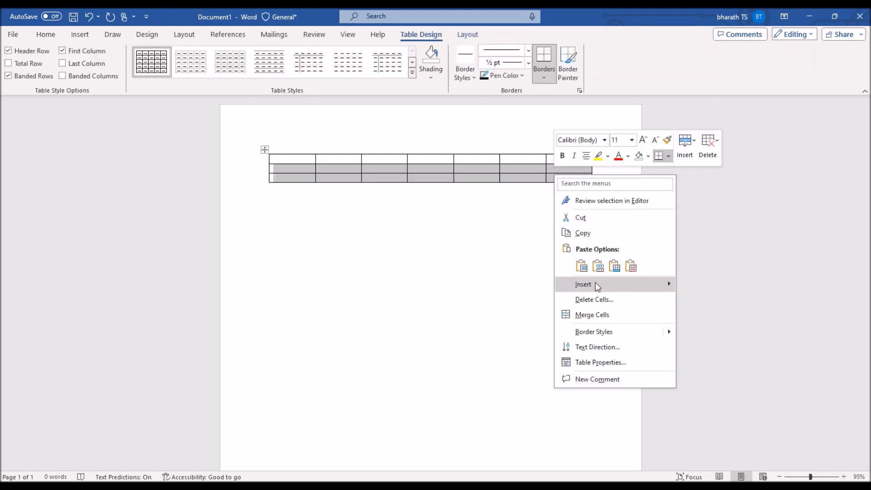
mouse_move(594, 284)
click(708, 331)
click(523, 283)
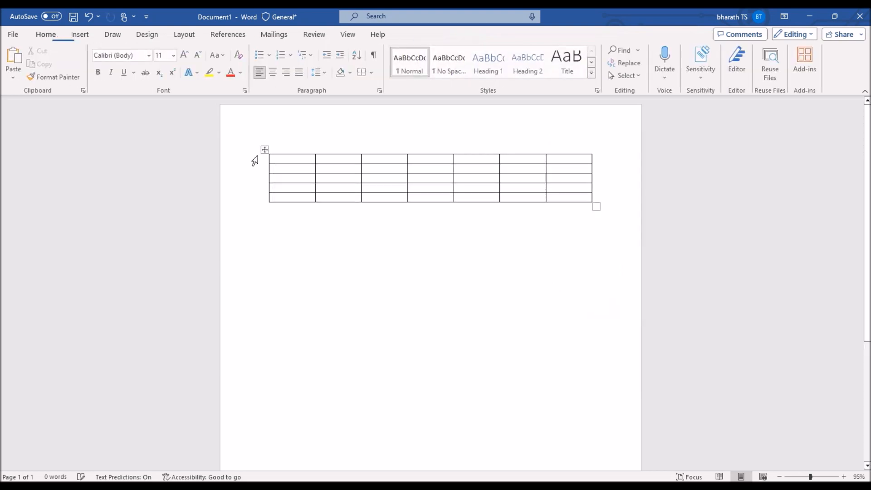
Set the font size of the whole table to 28.
click(265, 150)
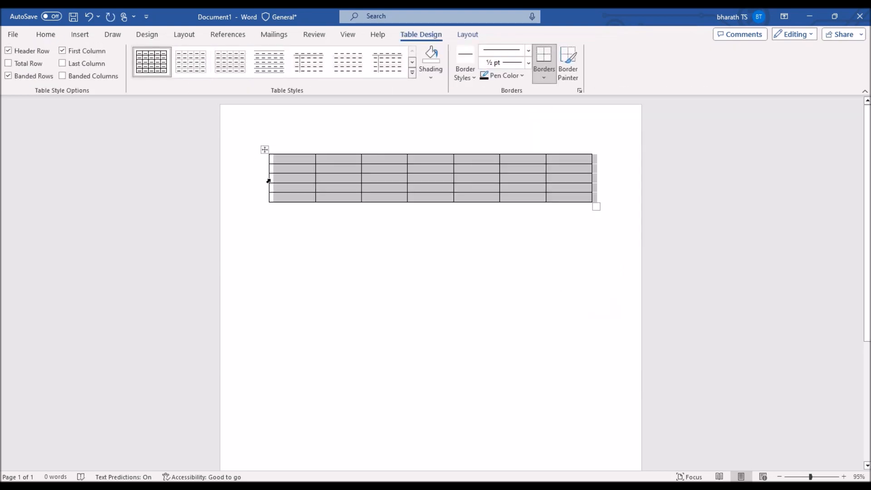
click(247, 259)
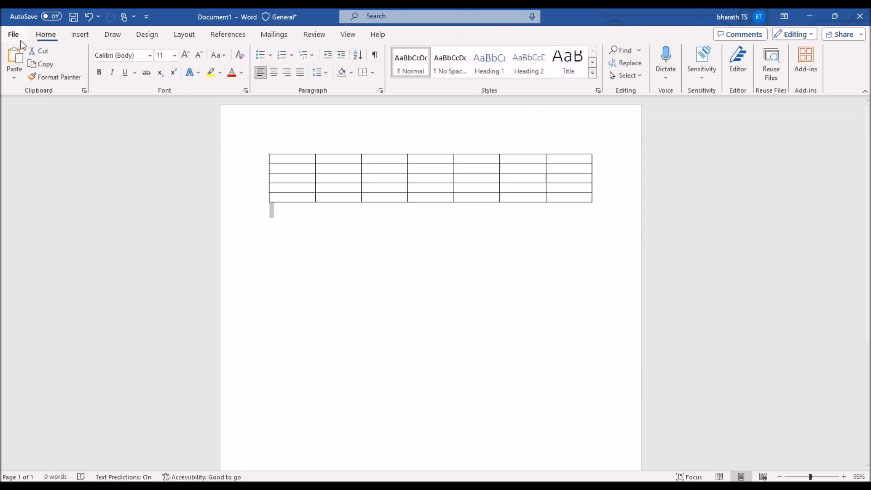
click(174, 56)
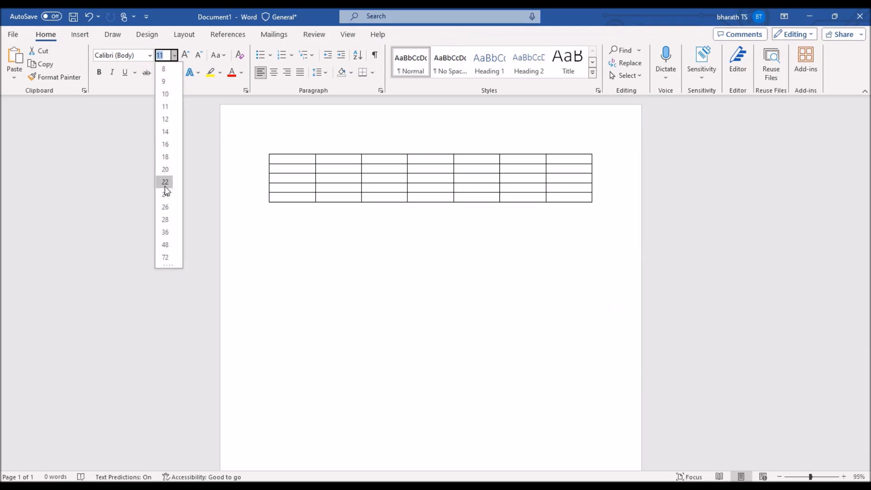
click(264, 150)
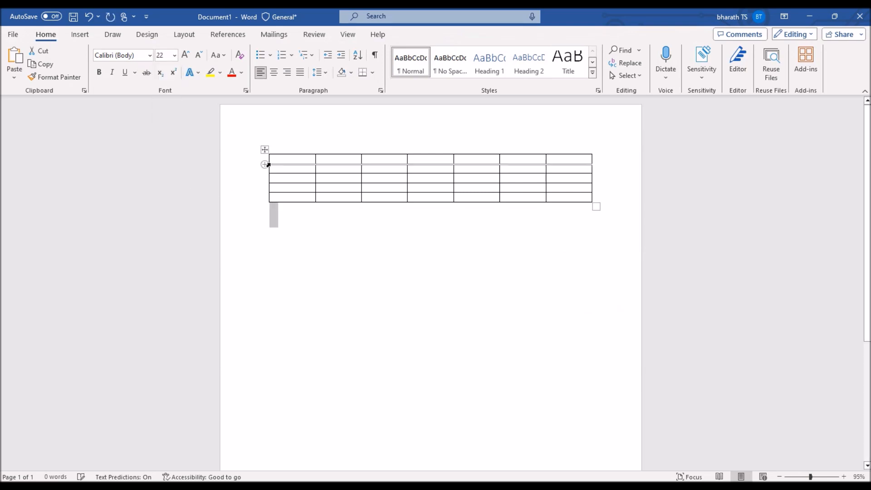
click(174, 55)
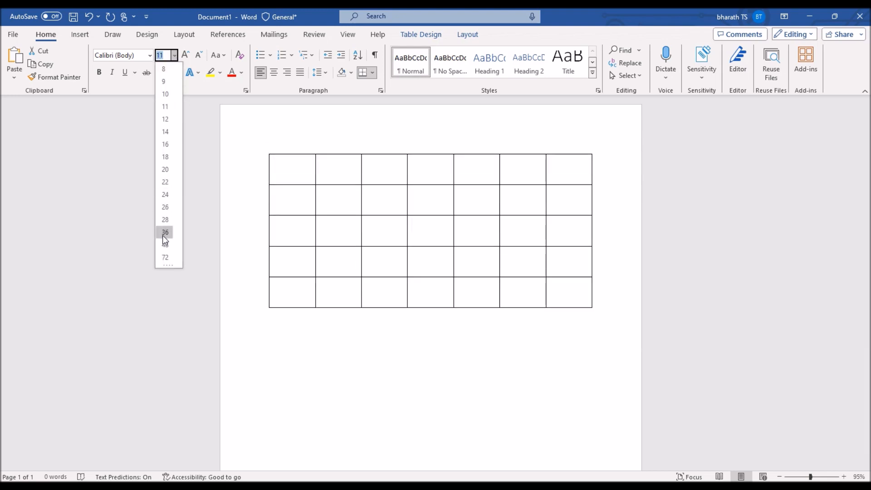
click(165, 220)
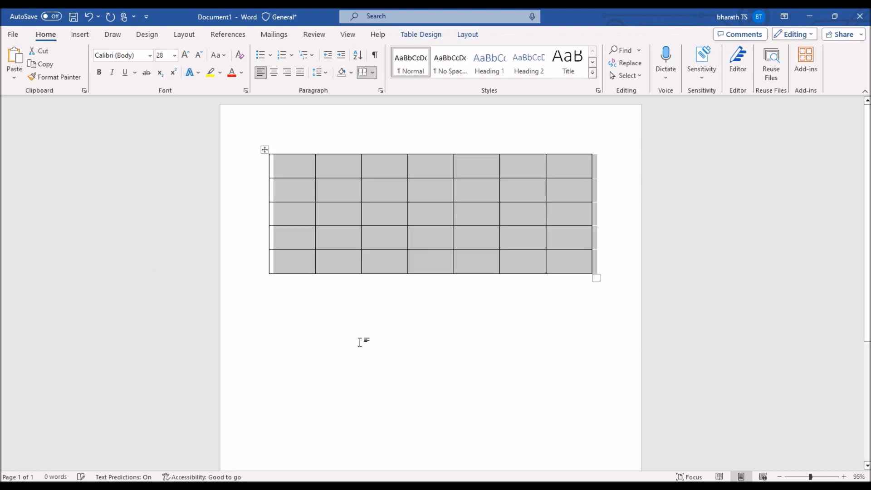
click(373, 331)
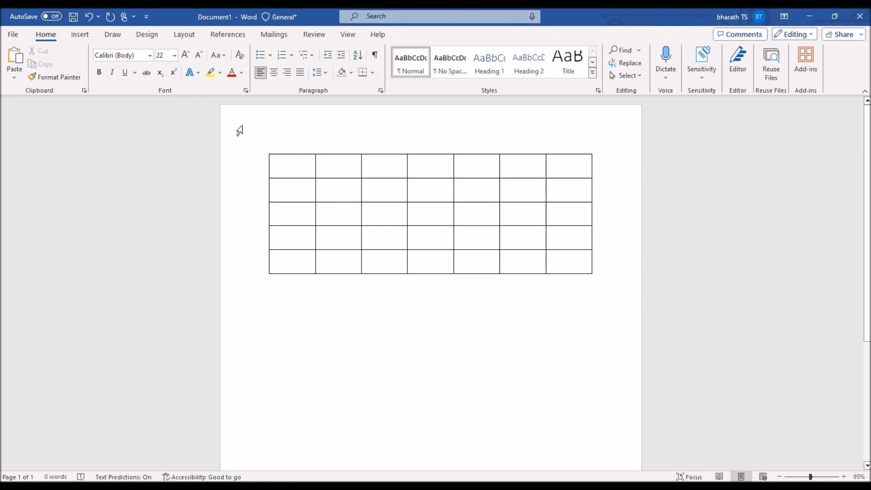
Enter "Time" as the header of the table's first column.
click(298, 173)
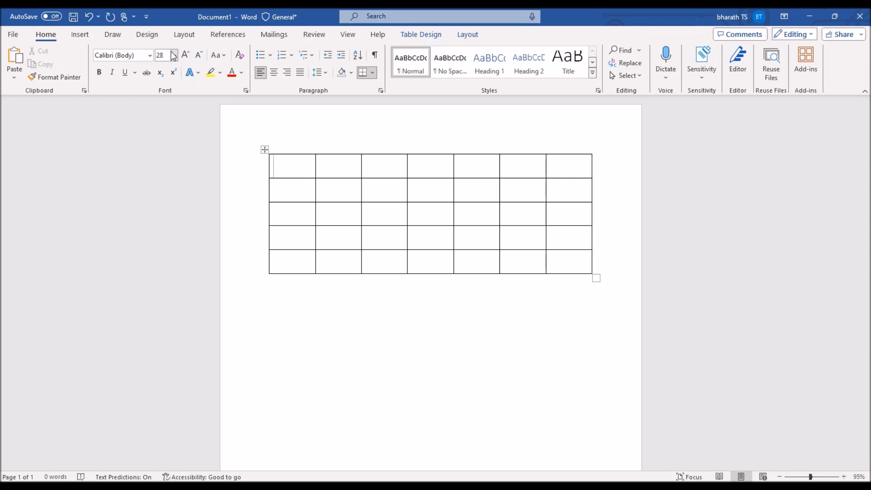
click(264, 150)
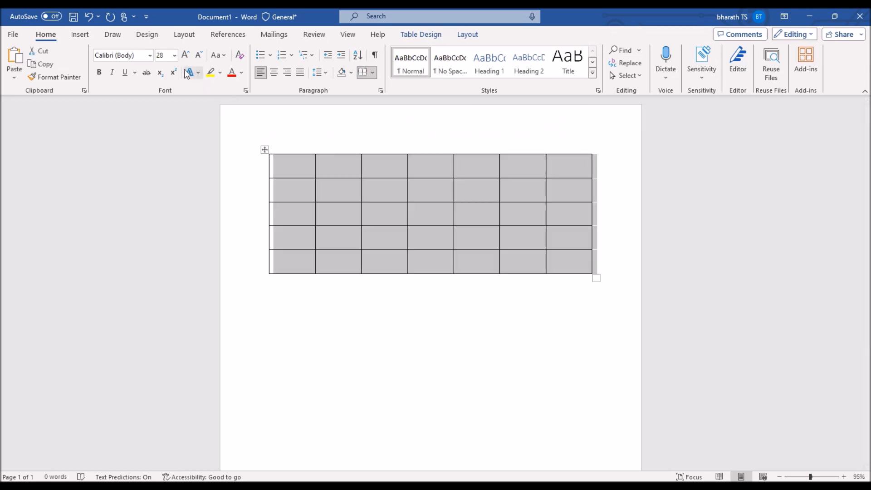
click(310, 166)
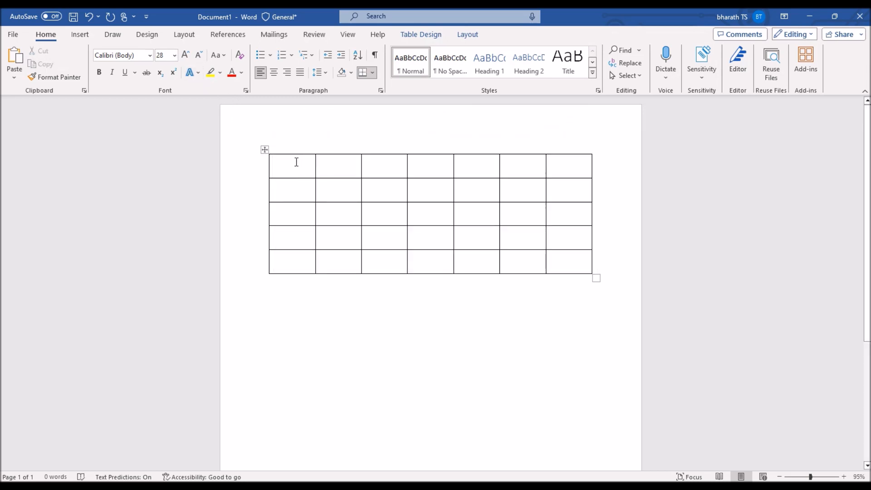
text(Time)
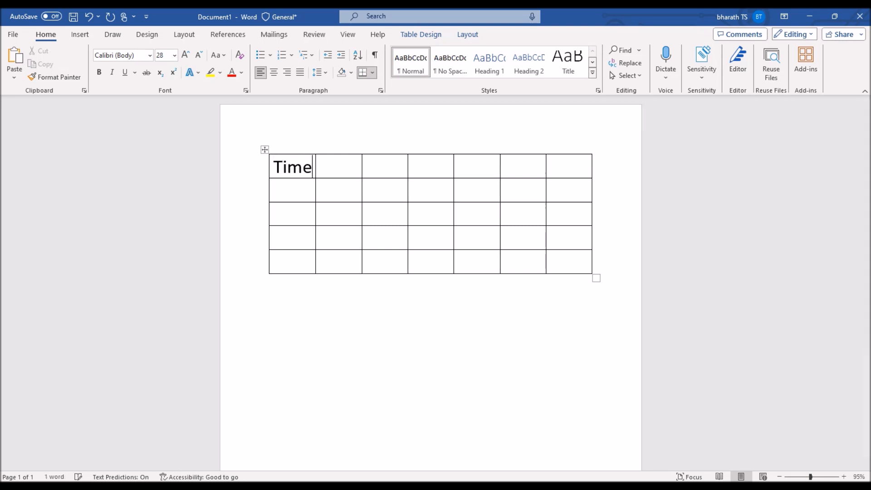
Set the font size of the entire table to 24.
click(346, 175)
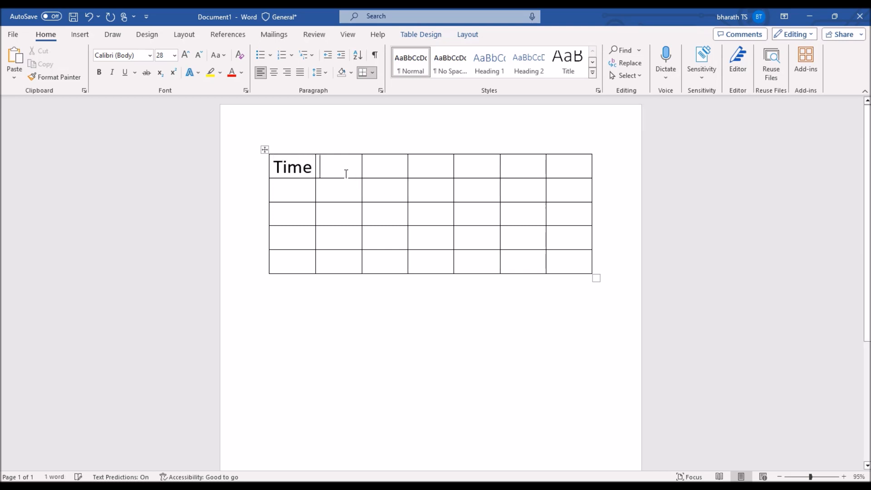
click(265, 150)
click(175, 55)
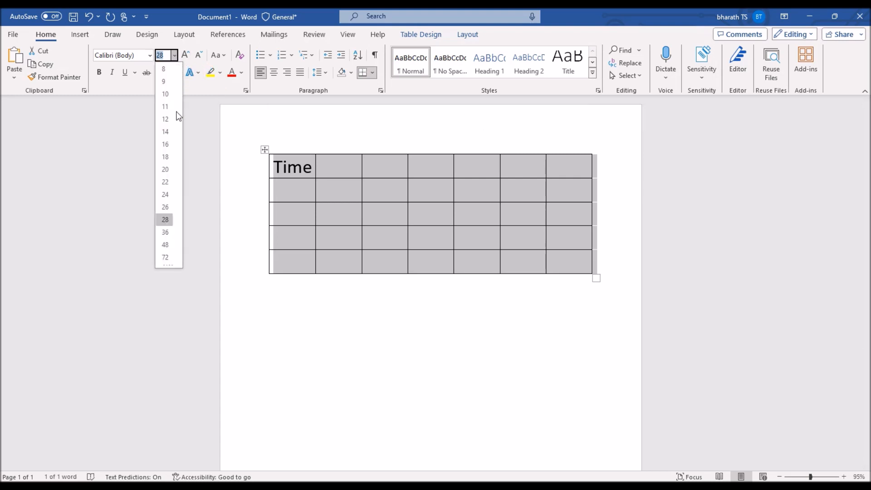
click(162, 197)
key(ctrl+z)
Enter "L1_Red" as the header of the second column.
click(342, 168)
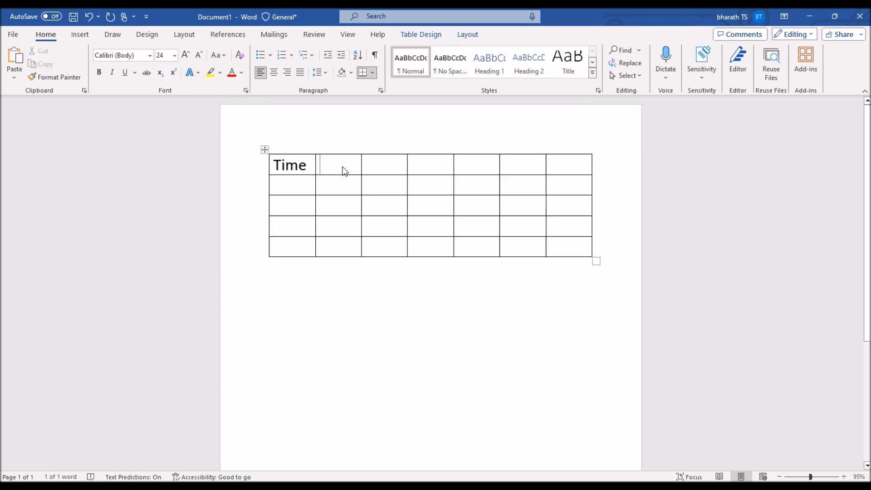
text(L)
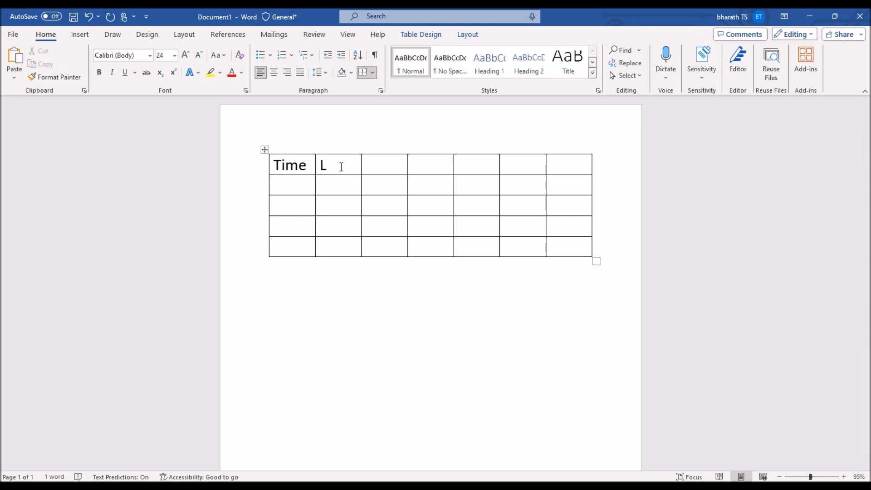
text(1)
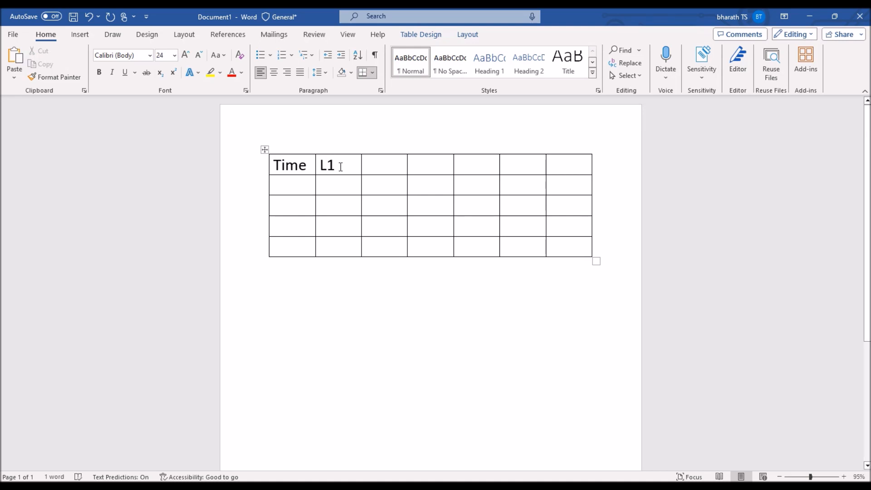
text(_Red)
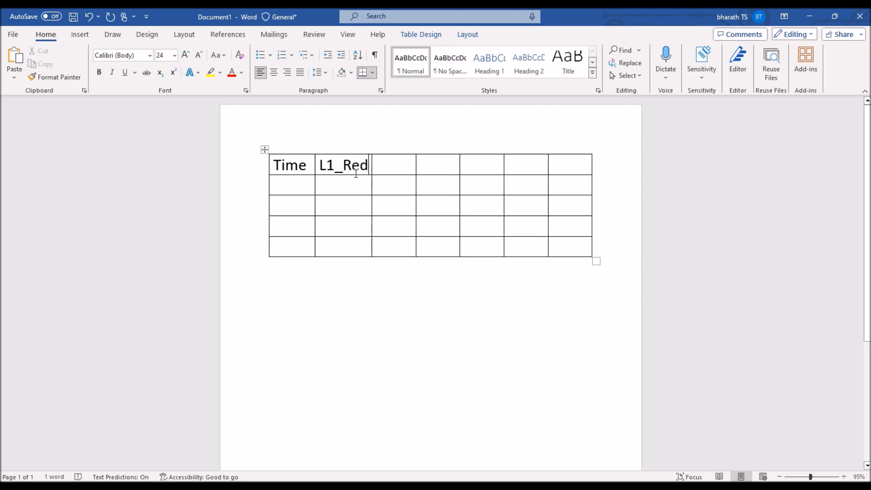
Copy the L1_Red header into the third column and change it to "L1_Yellow".
drag(322, 161, 352, 167)
key(ctrl+c)
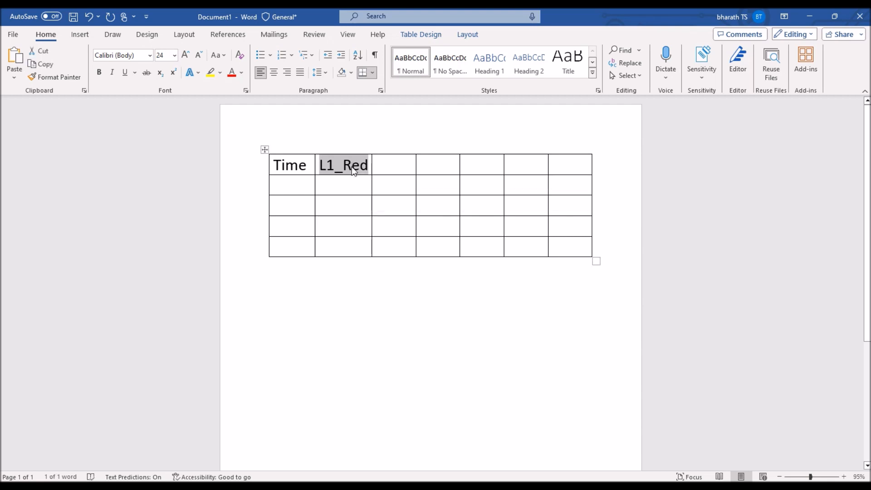
click(388, 166)
key(ctrl+v)
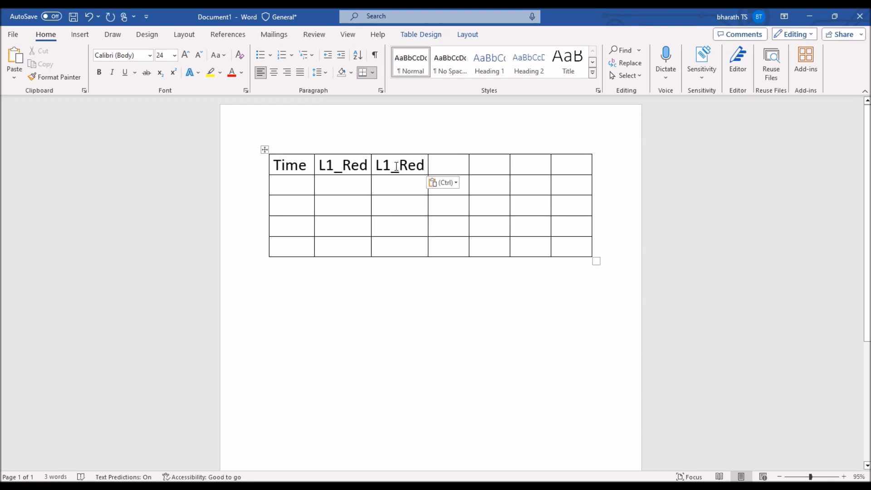
key(BackSpace)
key(BackSpace)
key(BackSpace)
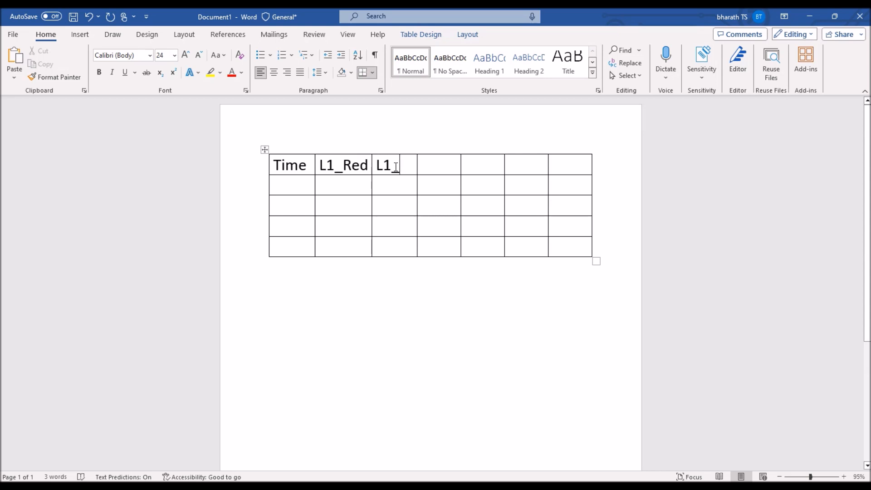
text(Yellow)
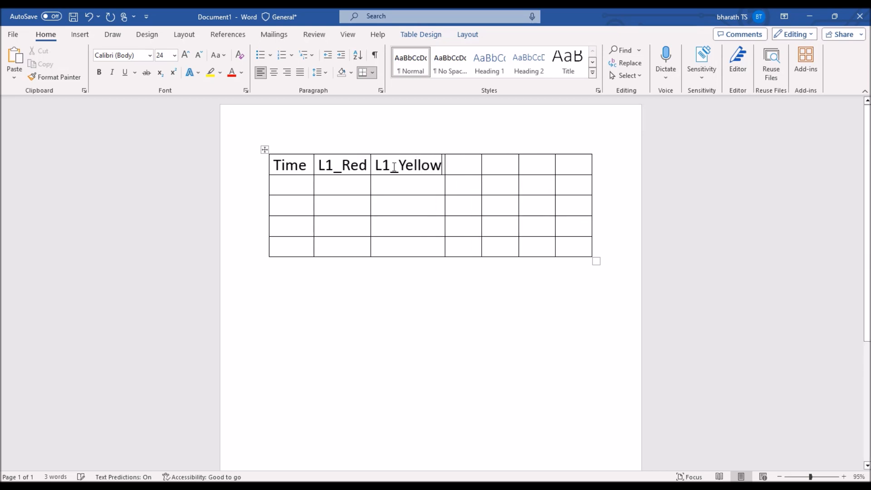
Paste the copied header into the fourth column and change it to "L1_Green".
click(457, 167)
key(ctrl+v)
key(BackSpace)
key(BackSpace)
key(BackSpace)
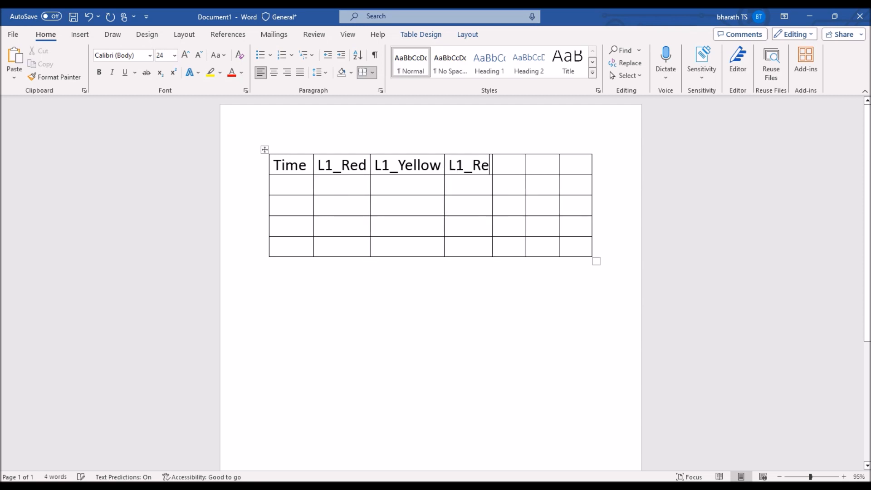
text(Green)
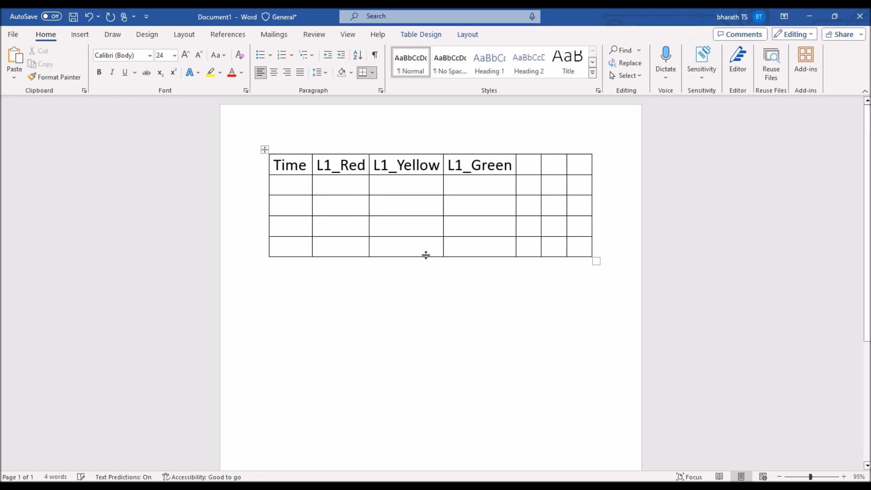
click(426, 292)
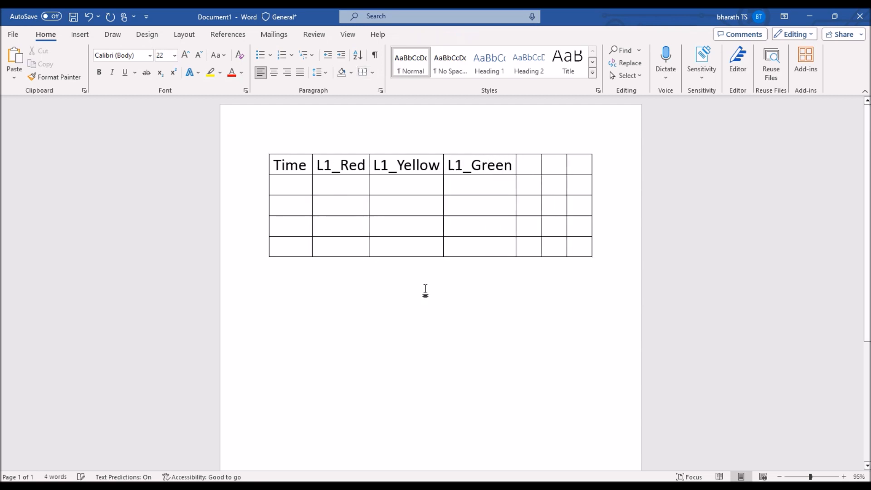
Change the page orientation to landscape.
click(88, 36)
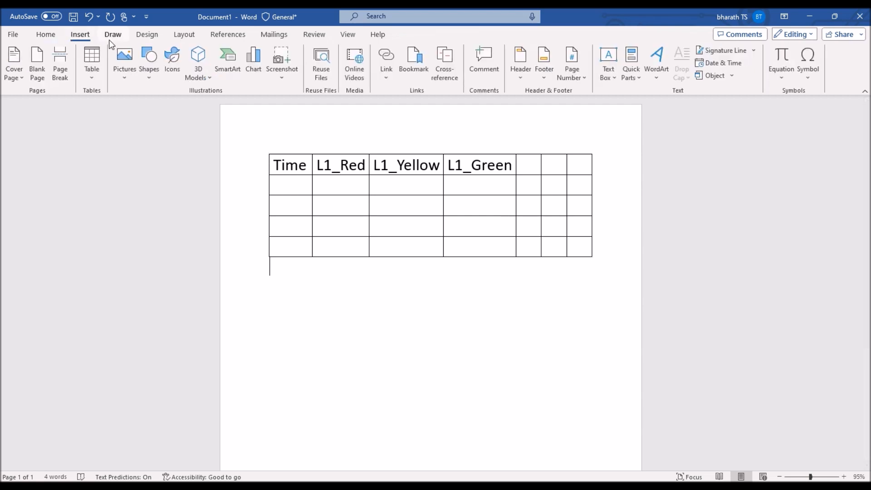
click(185, 36)
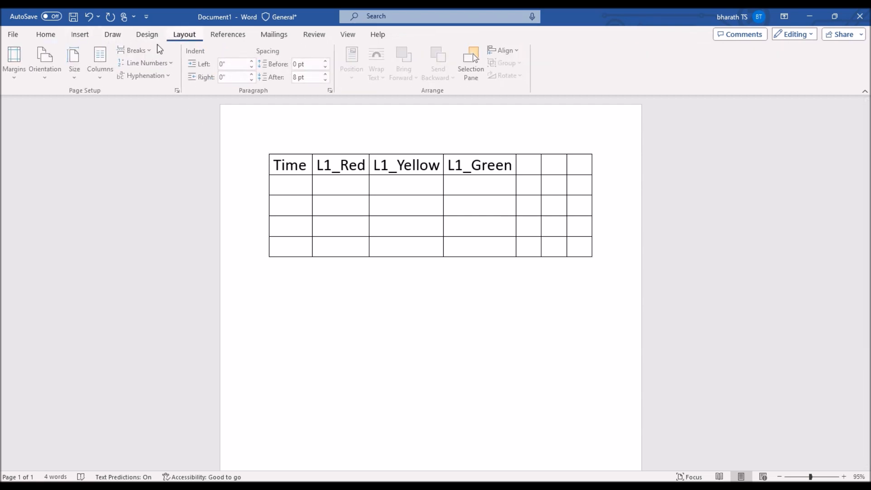
click(53, 78)
click(62, 125)
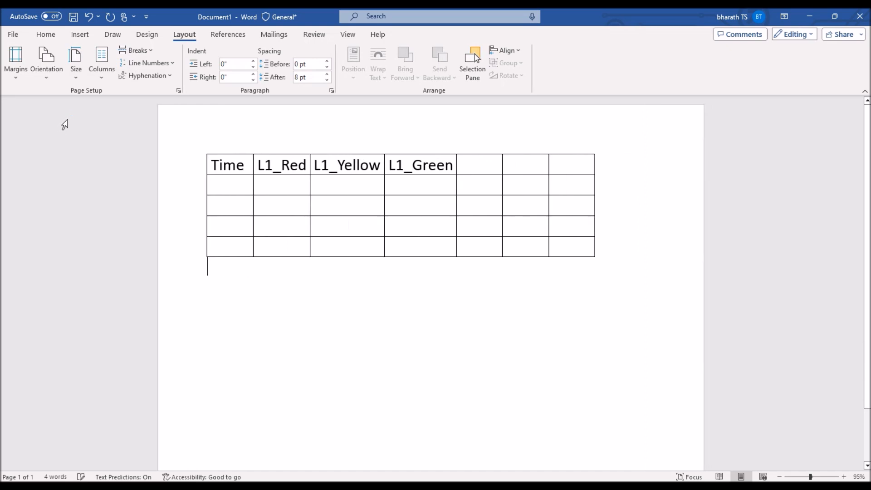
Copy the L1_Red, L1_Yellow and L1_Green headers into the three remaining header cells.
drag(292, 164, 430, 178)
key(ctrl+c)
click(484, 168)
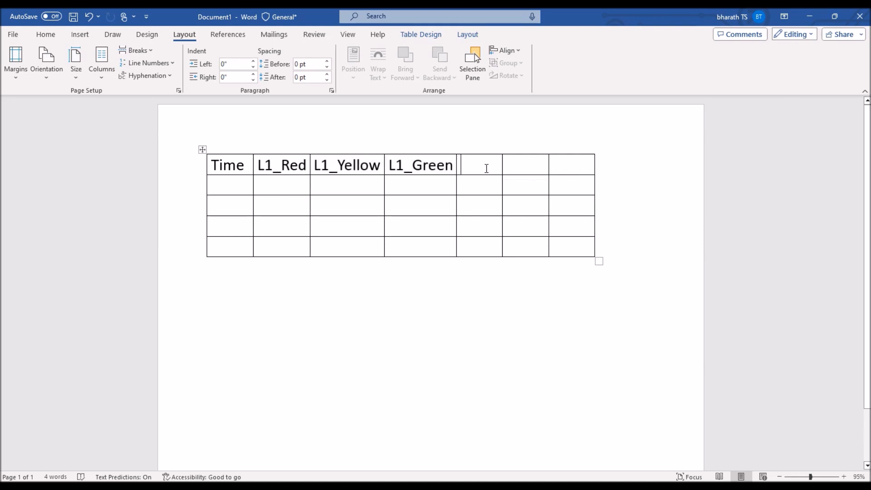
key(ctrl+v)
click(522, 227)
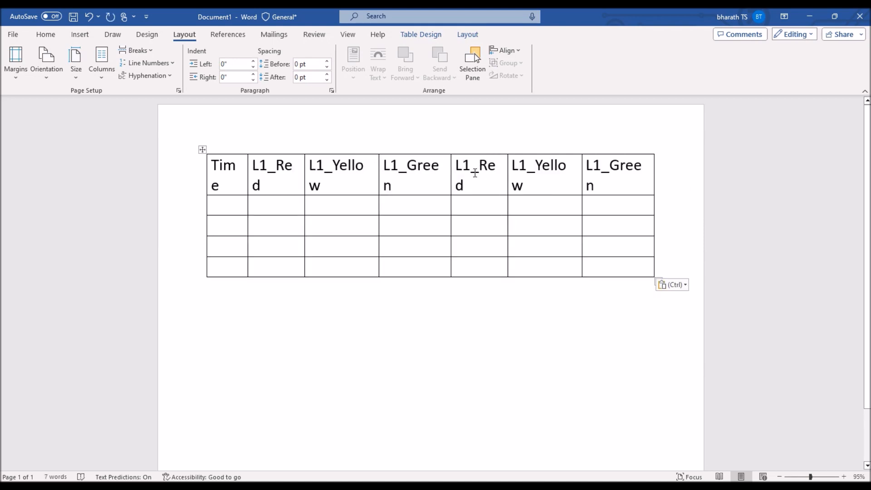
Rename the three copied headers to "L2_Red", "L2_Yellow" and "L2_Green".
click(473, 168)
key(BackSpace)
text(2)
click(527, 168)
key(BackSpace)
text(2)
key(BackSpace)
text(2)
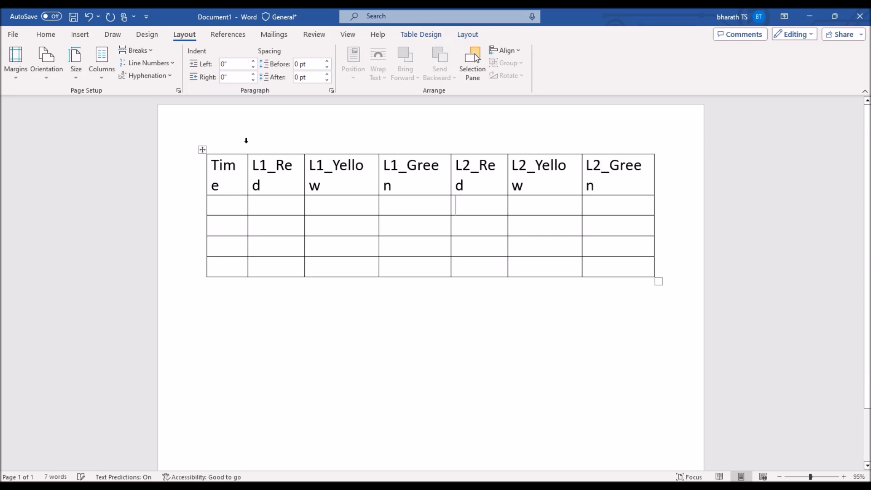
Reduce the font size of the whole table to 22.
click(201, 153)
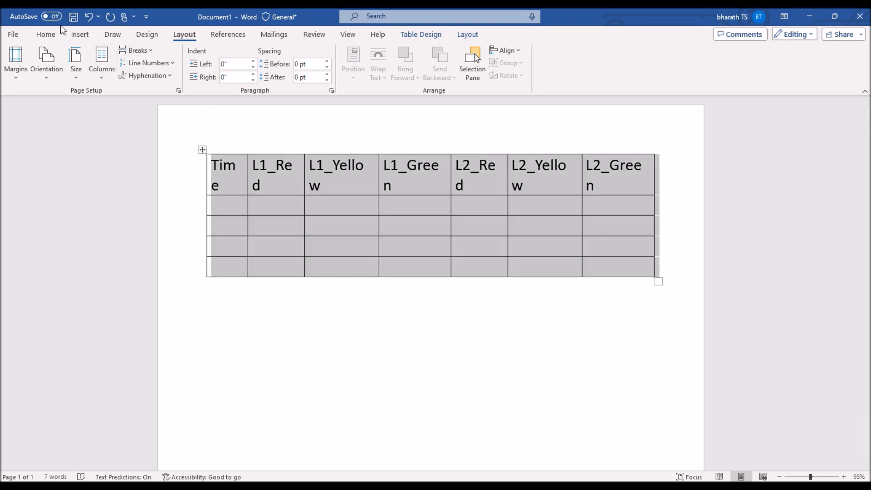
click(45, 34)
click(197, 58)
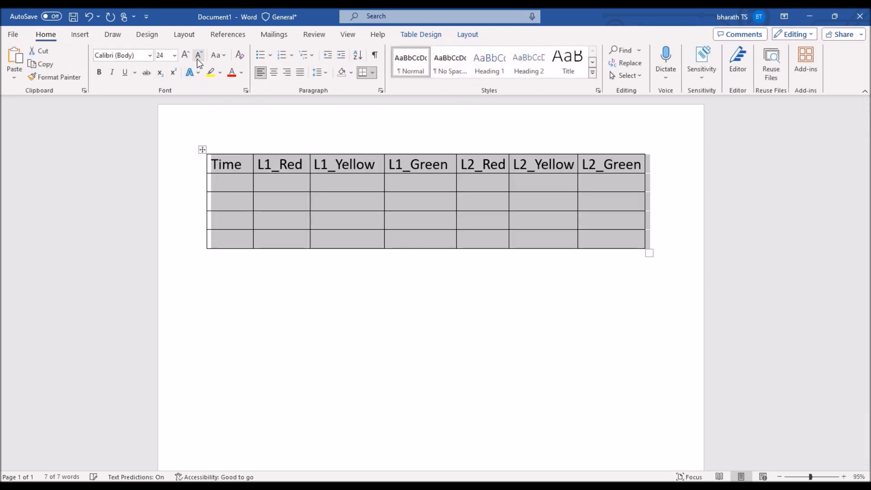
click(397, 363)
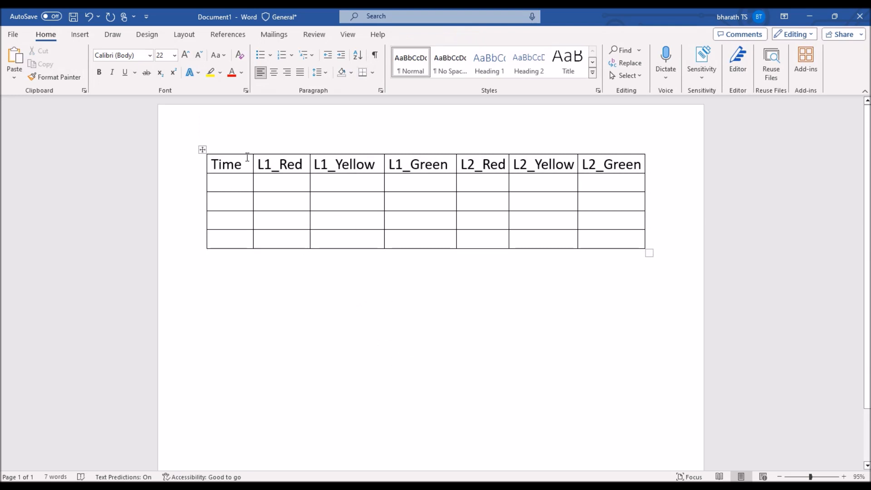
Fill the first row under the headers with Time "0s", L1_Red "ON", L1_Yellow "OFF" and L1_Green "OFF".
click(203, 150)
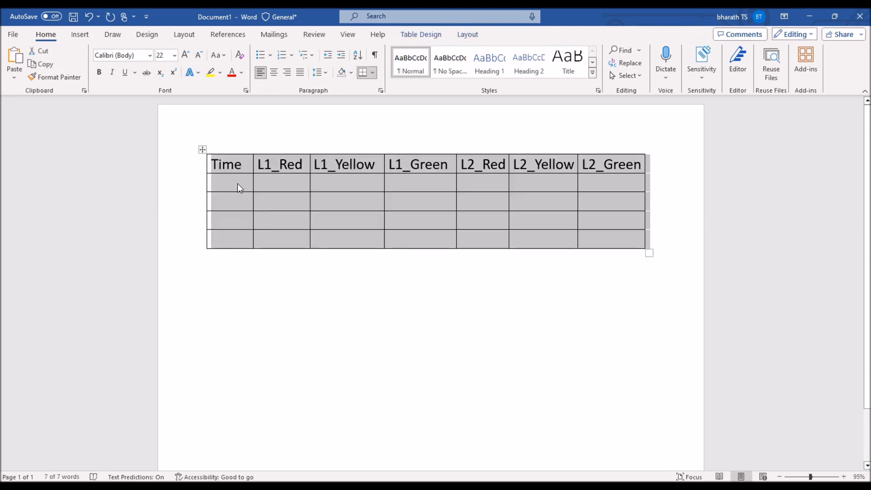
click(237, 183)
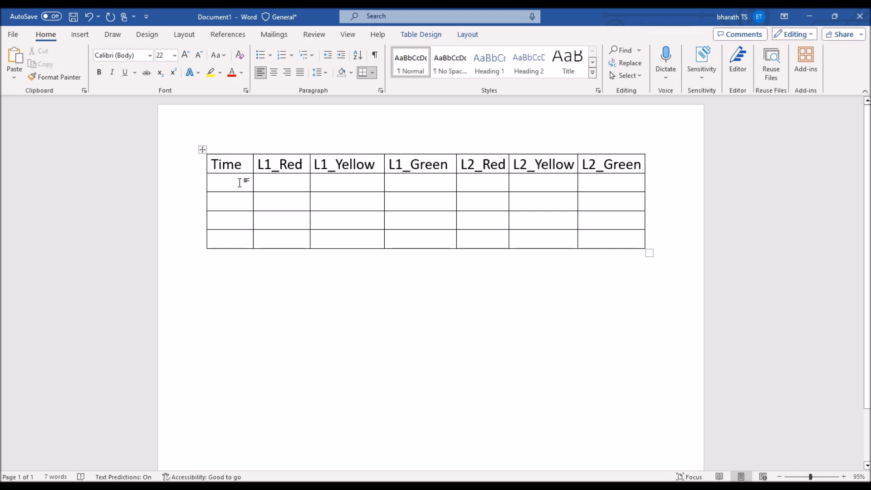
text(0s)
click(289, 185)
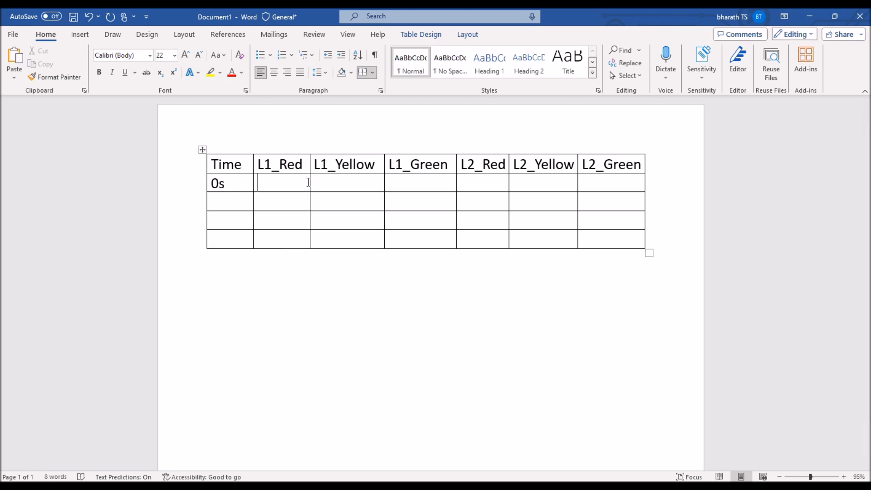
text(ON)
click(340, 190)
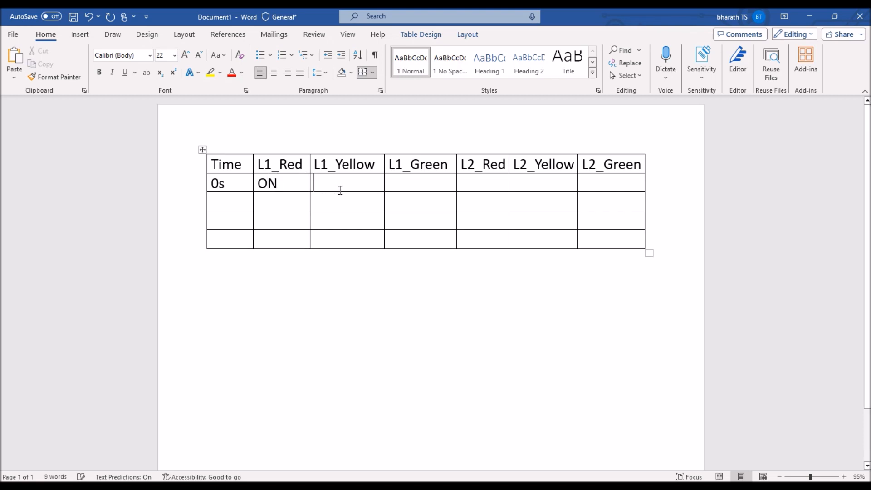
text(OFF)
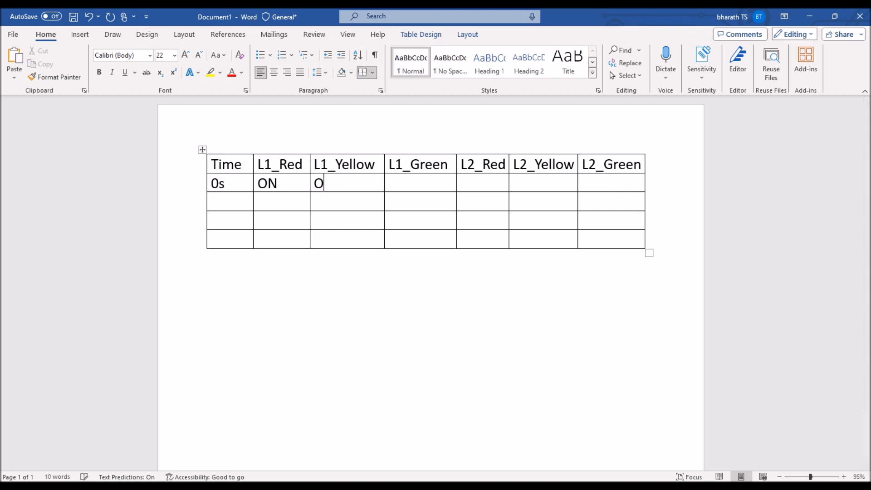
click(401, 187)
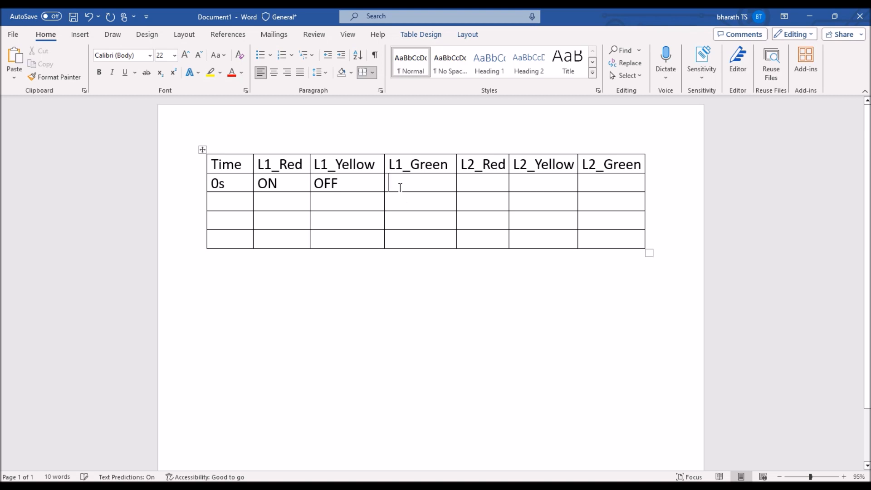
text(OFF)
Complete the 0s row with L2_Green "ON", L2_Yellow "OFF" and L2_Red "OFF".
click(605, 185)
text(ON)
click(526, 184)
text(OFF)
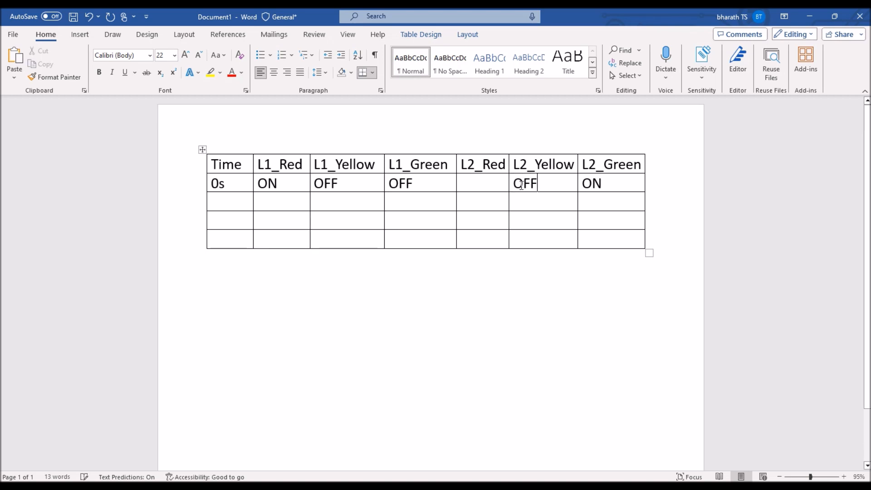
click(482, 183)
text(O)
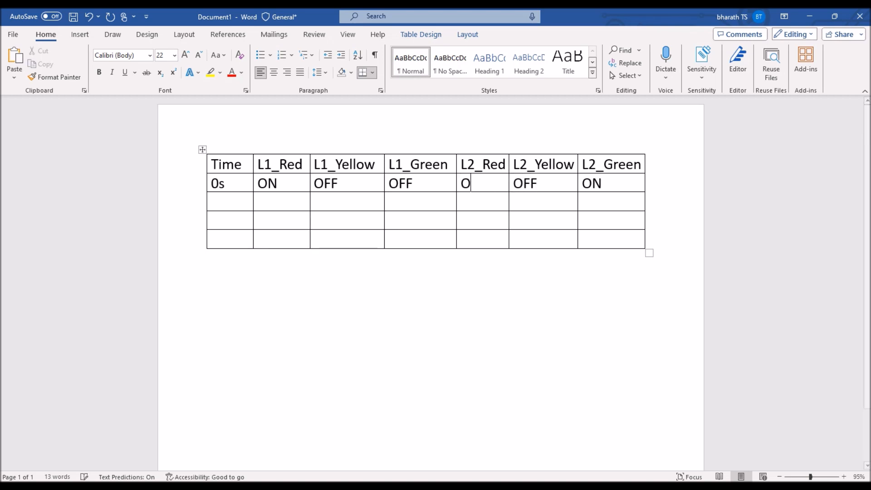
text(FF)
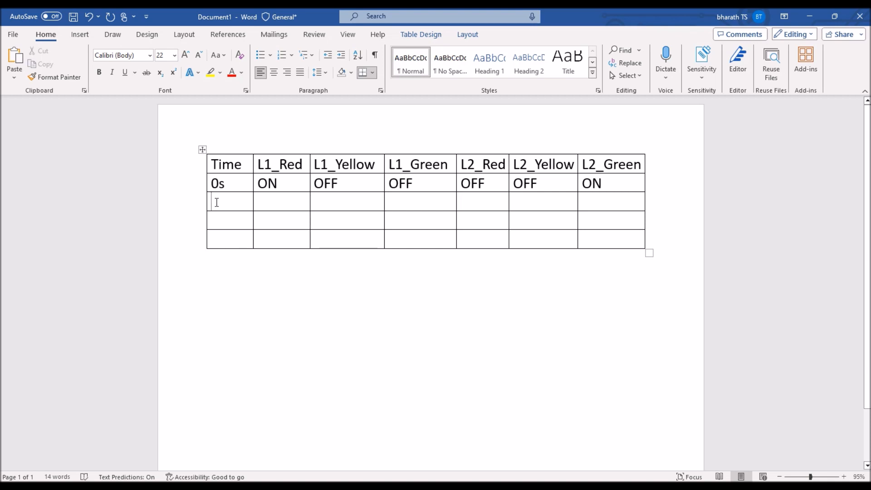
Enter "5s" in the Time cell below 0s and switch to the traffic lights control slide in PowerPoint.
text(5s)
click(290, 206)
mouse_move(280, 487)
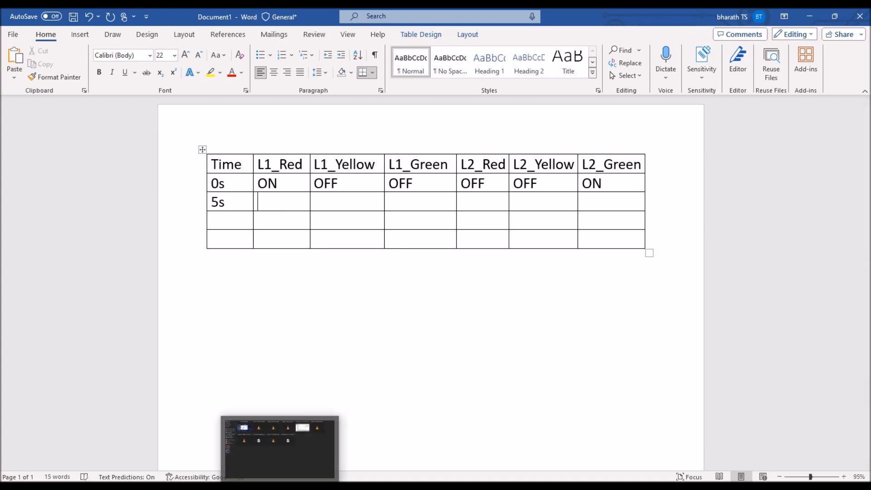
click(228, 487)
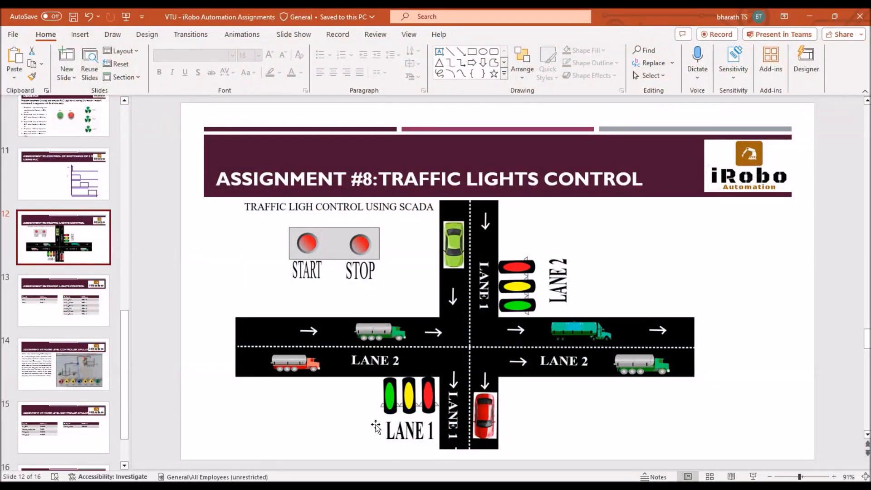